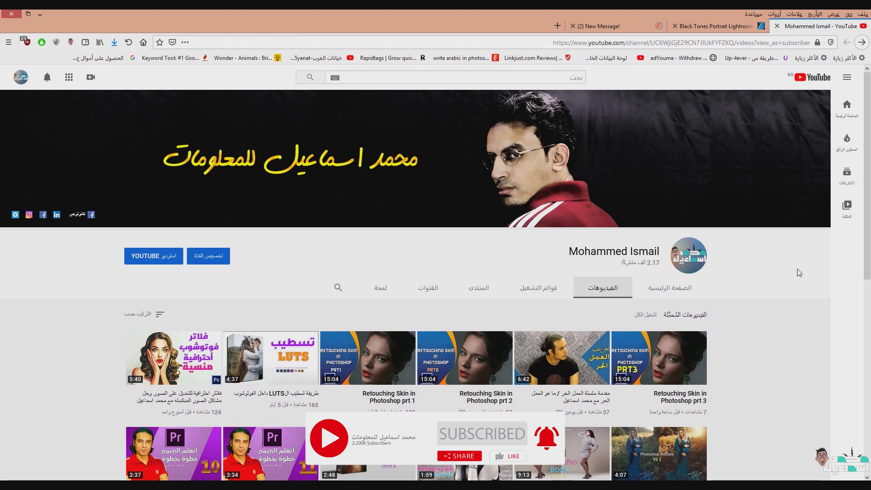
- Switch to the GraphicRiver Black Tones tab and bring up the File-Upload page for the actions zip
{"action": "left_click", "coordinate": [706, 25]}
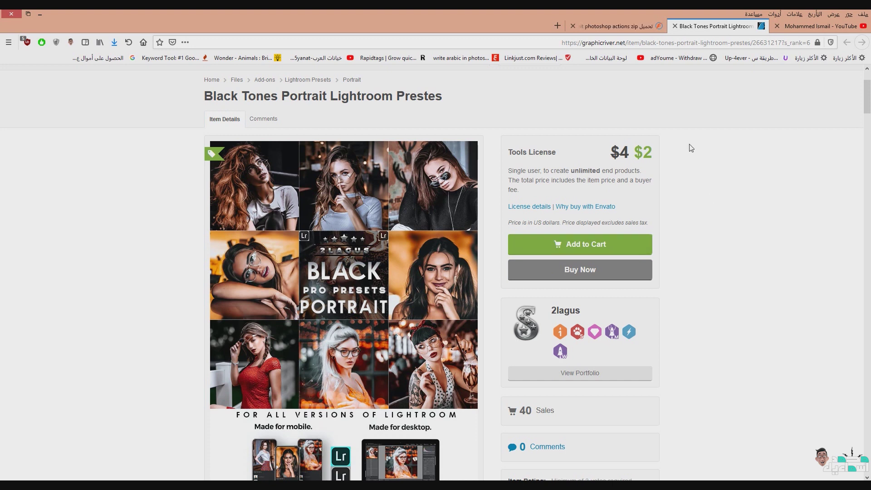
{"action": "left_click", "coordinate": [642, 27]}
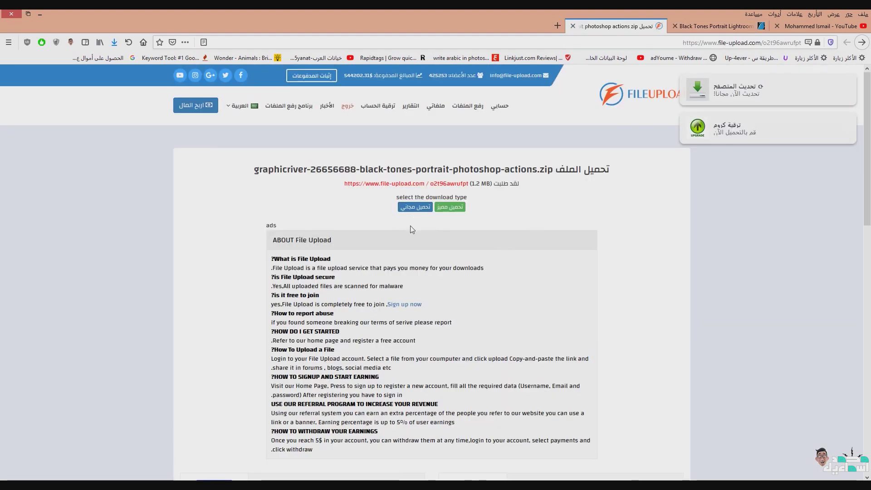
- Choose free download, pass the reCAPTCHA check and generate the archive's download link, closing ad tabs
{"action": "left_click", "coordinate": [417, 213]}
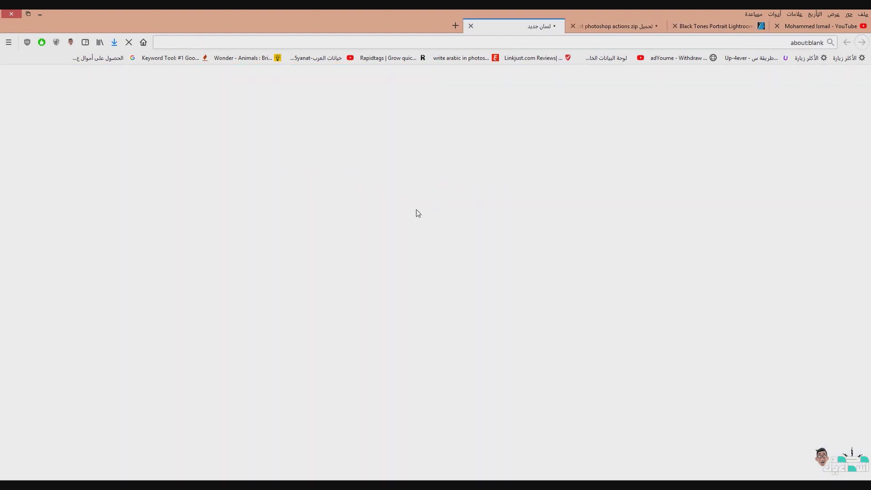
{"action": "left_click", "coordinate": [470, 26]}
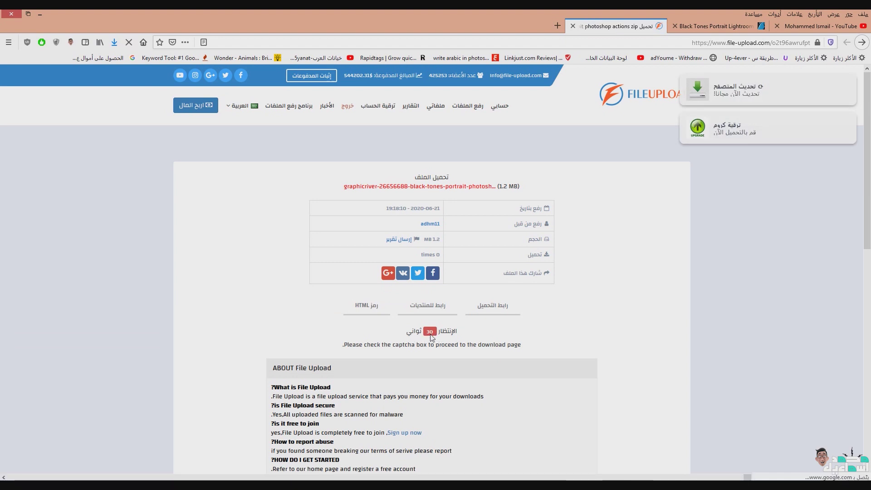
{"action": "scroll", "coordinate": [549, 349], "scroll_direction": "down", "scroll_amount": 1}
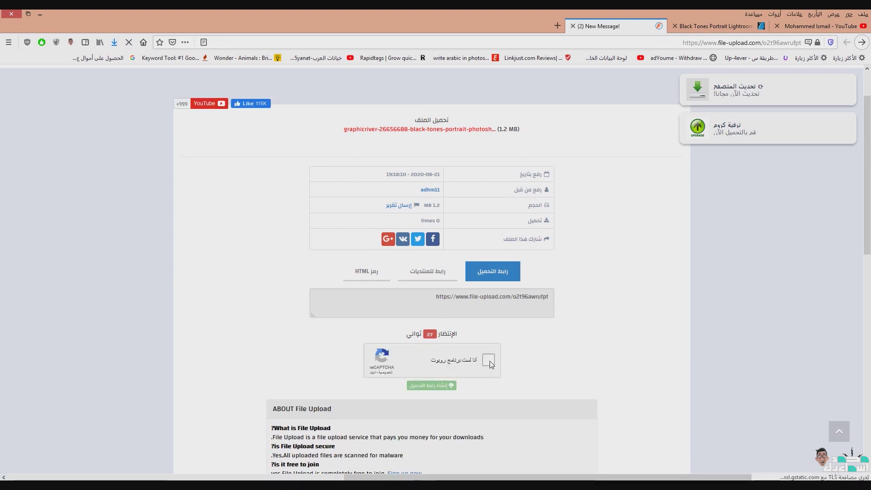
{"action": "left_click", "coordinate": [489, 361]}
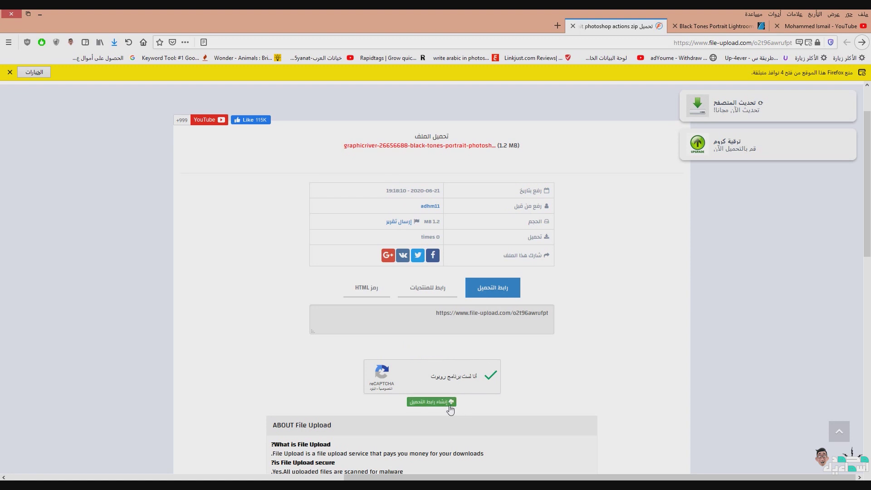
{"action": "left_click", "coordinate": [450, 409]}
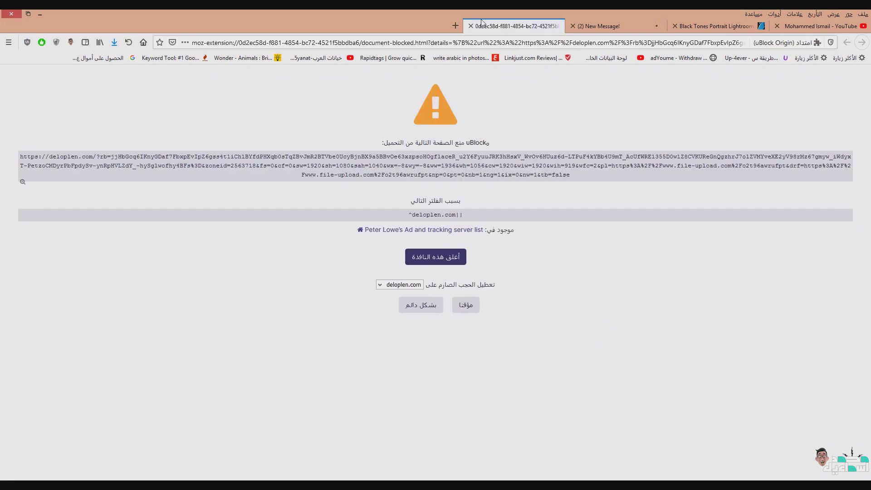
{"action": "left_click", "coordinate": [471, 26]}
- Send the black-tones portrait actions zip link to Internet Download Manager and start the download
{"action": "left_click", "coordinate": [433, 410]}
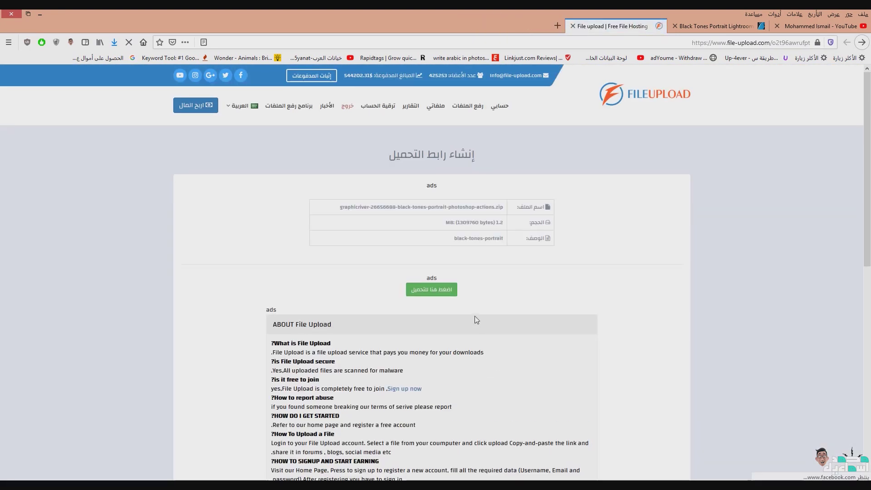
{"action": "right_click", "coordinate": [449, 295]}
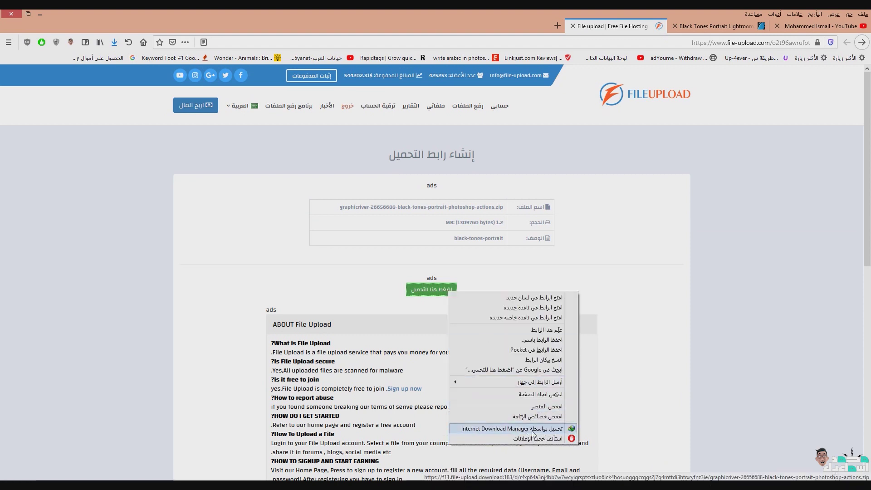
{"action": "left_click", "coordinate": [505, 429]}
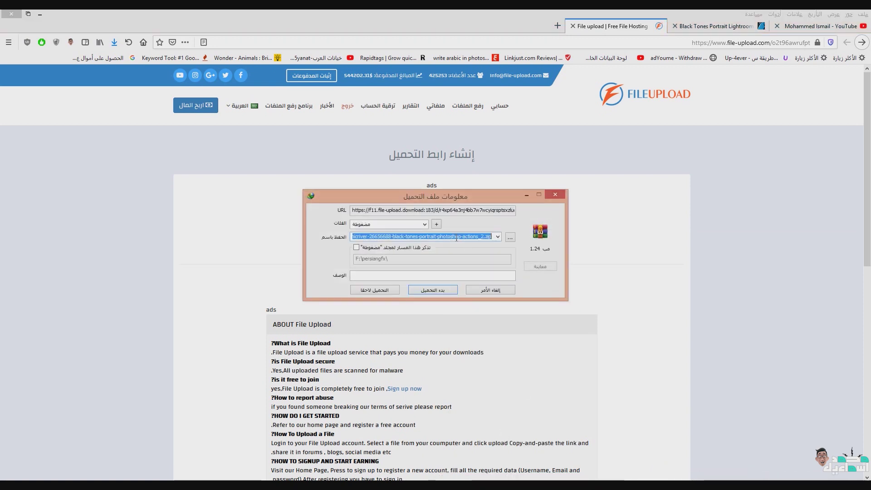
{"action": "left_click", "coordinate": [502, 291]}
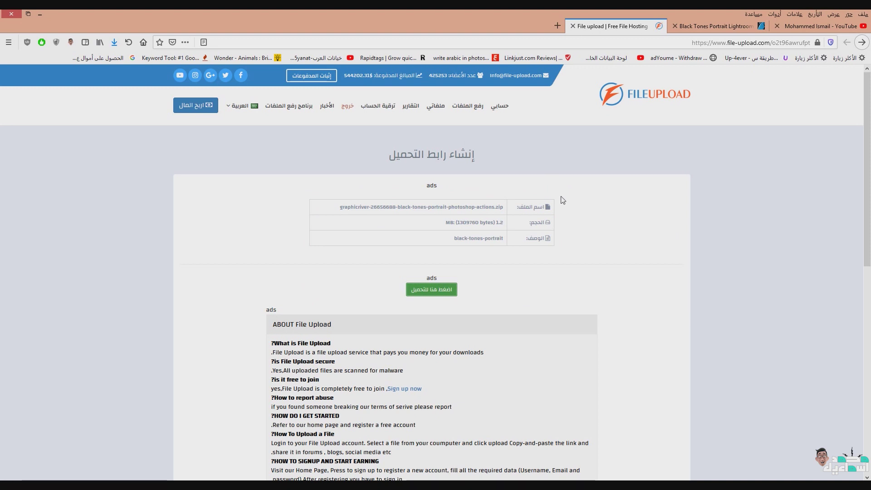
- Extract BLACK TONES 2LAGUS.atn from the downloaded zip onto the desktop and close WinRAR
{"action": "left_click", "coordinate": [40, 14]}
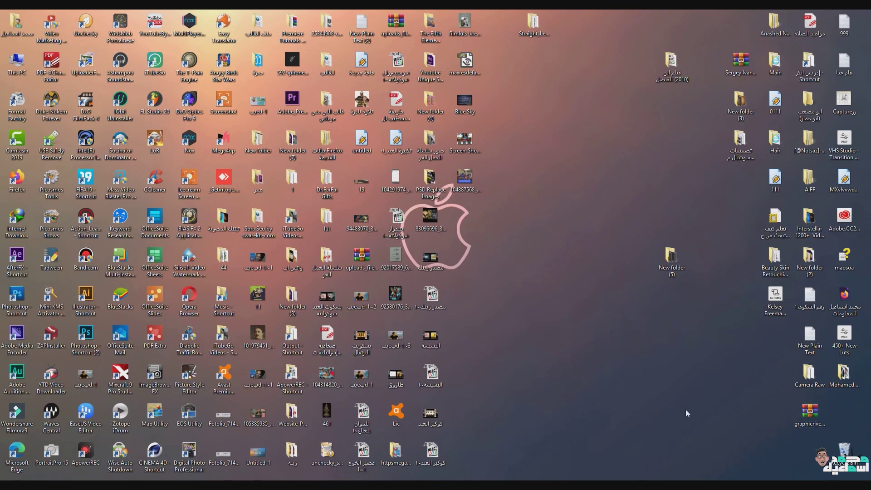
{"action": "double_click", "coordinate": [810, 412]}
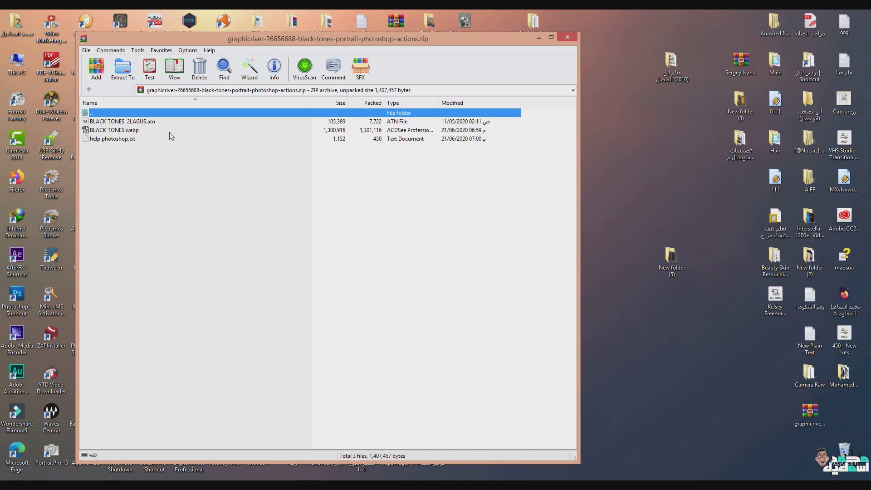
{"action": "left_click_drag", "start_coordinate": [152, 126], "coordinate": [652, 377]}
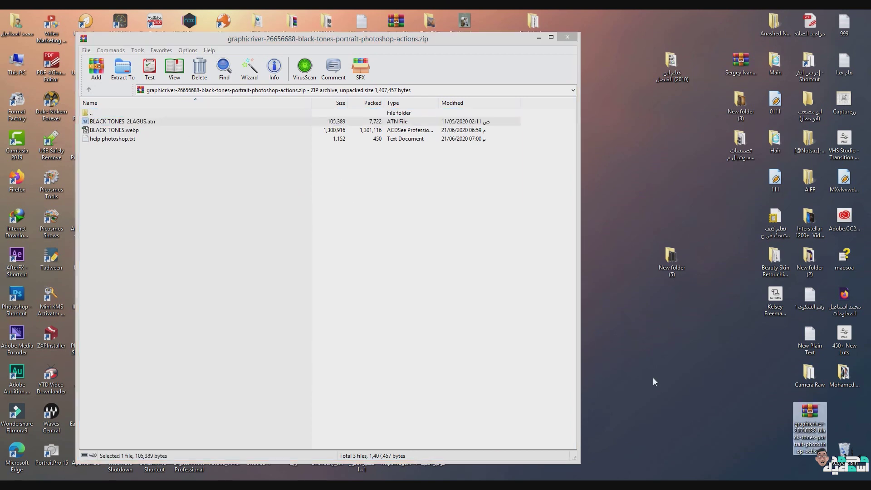
{"action": "left_click", "coordinate": [566, 38]}
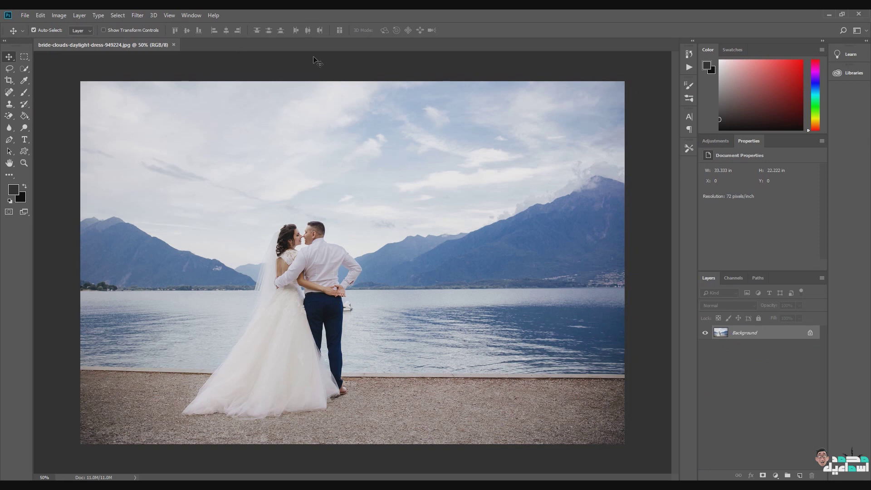
- Show the Actions panel via Window > Actions and drag BLACK TONES 2LAGUS.atn into Photoshop
{"action": "left_click", "coordinate": [186, 15]}
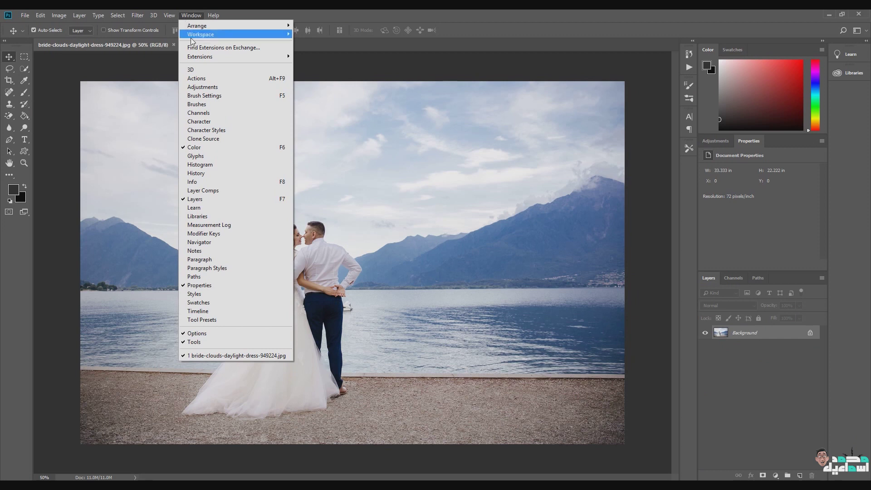
{"action": "left_click", "coordinate": [247, 79]}
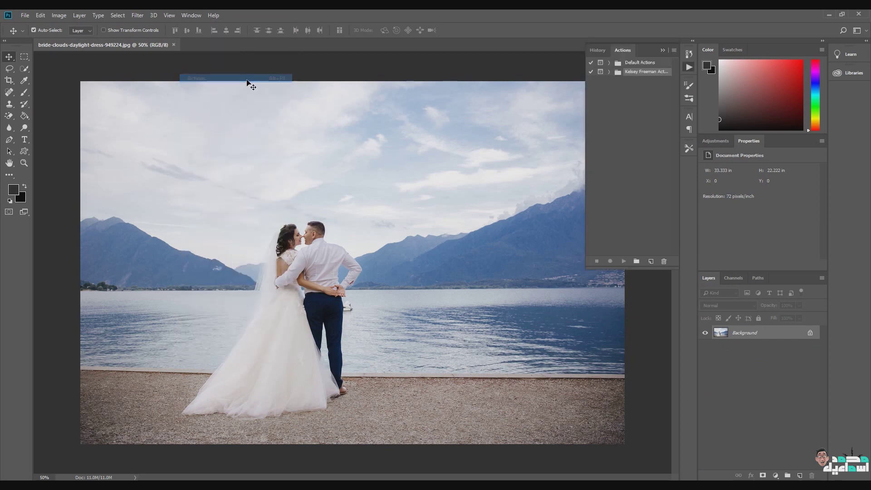
{"action": "left_click", "coordinate": [829, 15]}
{"action": "mouse_move", "coordinate": [672, 338]}
{"action": "left_mouse_down"}
{"action": "mouse_move", "coordinate": [306, 467]}
{"action": "mouse_move", "coordinate": [309, 485]}
{"action": "left_mouse_up"}
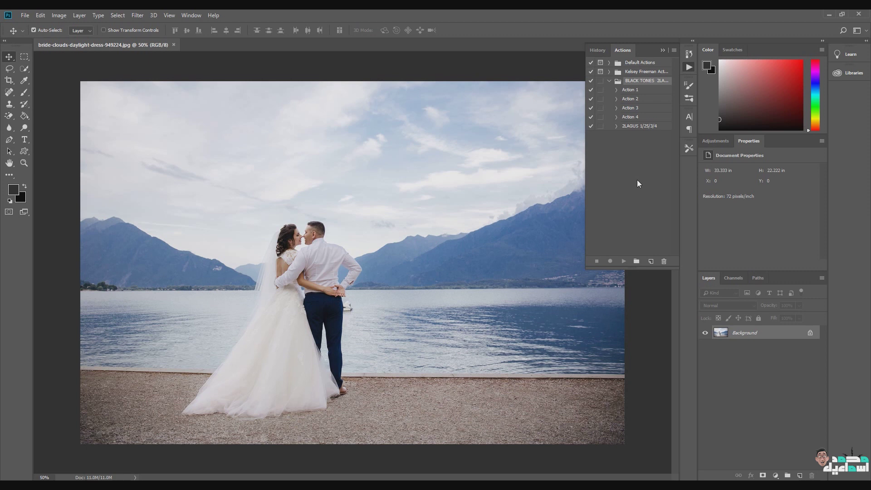
- Play Action 1, toggle its layer's visibility to compare with the original, then delete that layer
{"action": "left_click", "coordinate": [634, 92]}
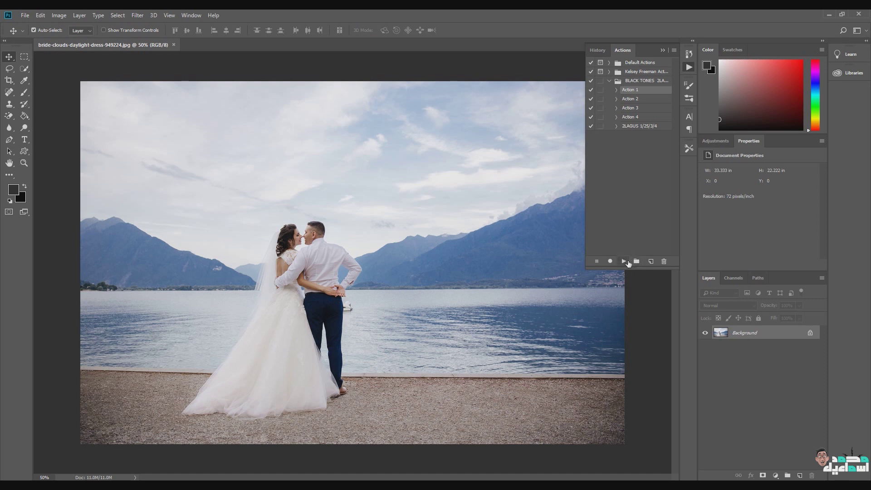
{"action": "left_click", "coordinate": [625, 262]}
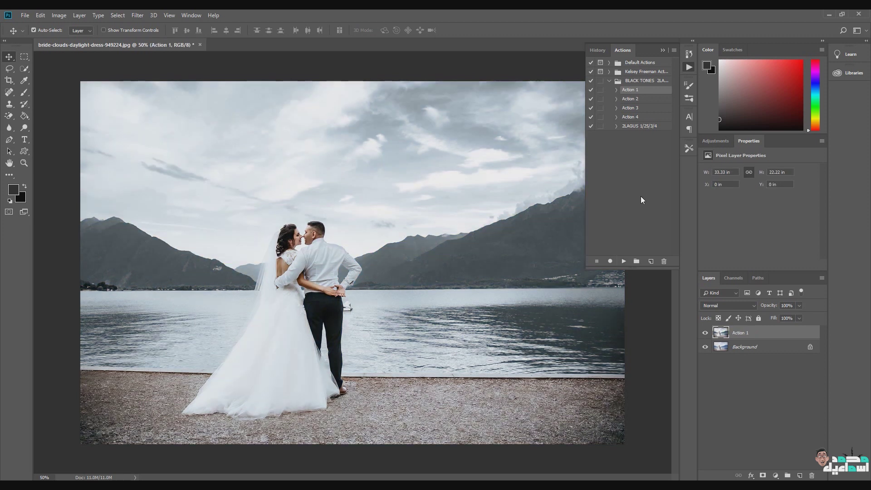
{"action": "left_click", "coordinate": [705, 333]}
{"action": "left_click", "coordinate": [706, 334]}
{"action": "left_click", "coordinate": [706, 334]}
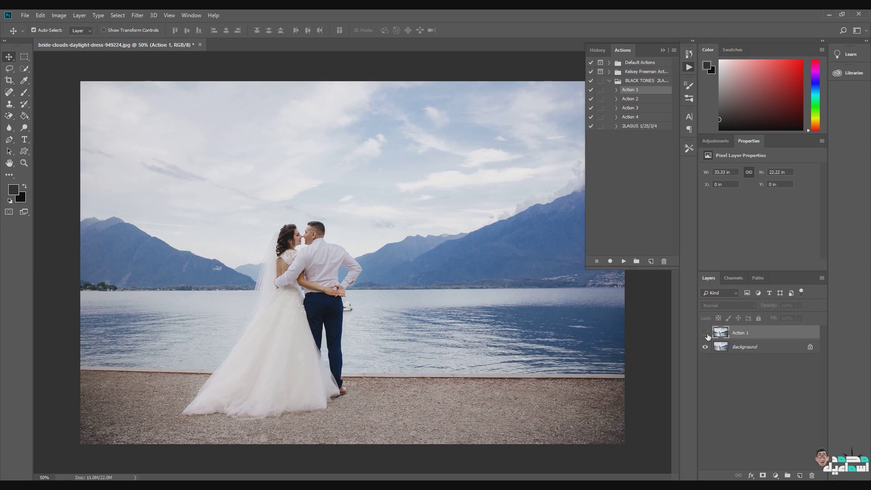
{"action": "left_click", "coordinate": [813, 475]}
- Play Action 2, compare it by toggling its layer's visibility, then delete that layer
{"action": "left_click", "coordinate": [632, 98]}
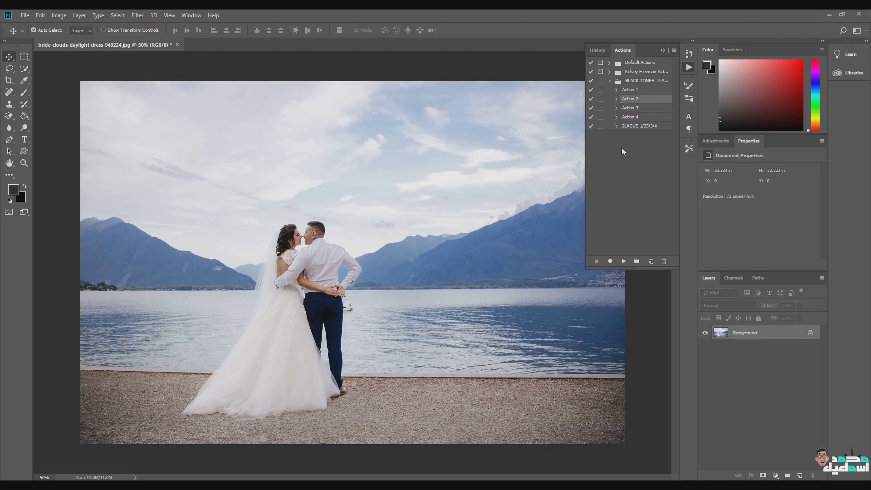
{"action": "left_click", "coordinate": [623, 262]}
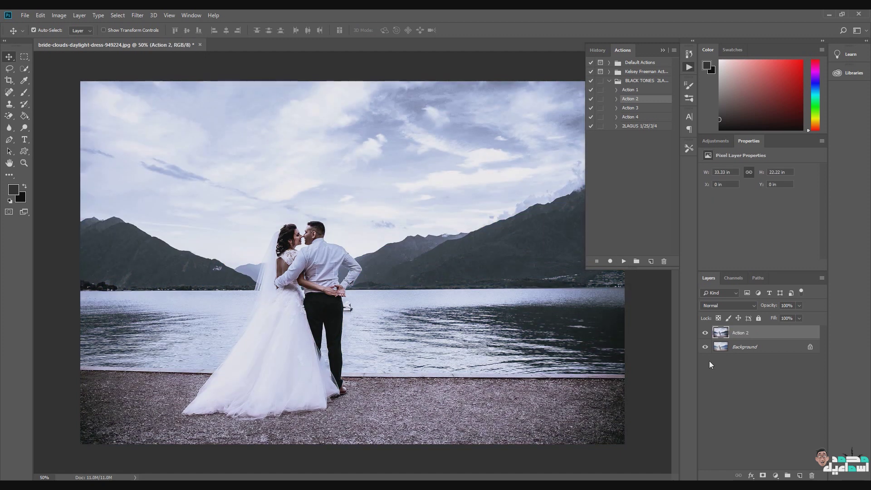
{"action": "left_click", "coordinate": [705, 333]}
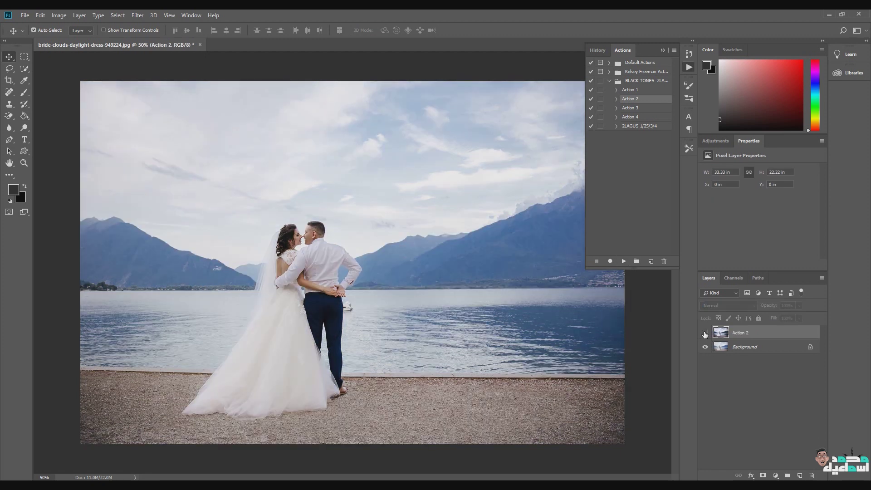
{"action": "left_click", "coordinate": [705, 333]}
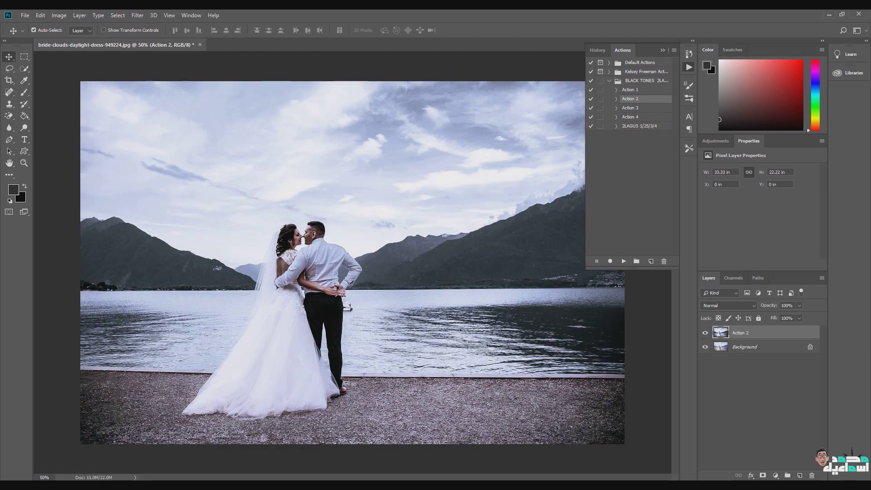
{"action": "left_click", "coordinate": [812, 476]}
- Play Action 3 and hide its grey-toning layer to compare with the original
{"action": "left_click", "coordinate": [632, 108]}
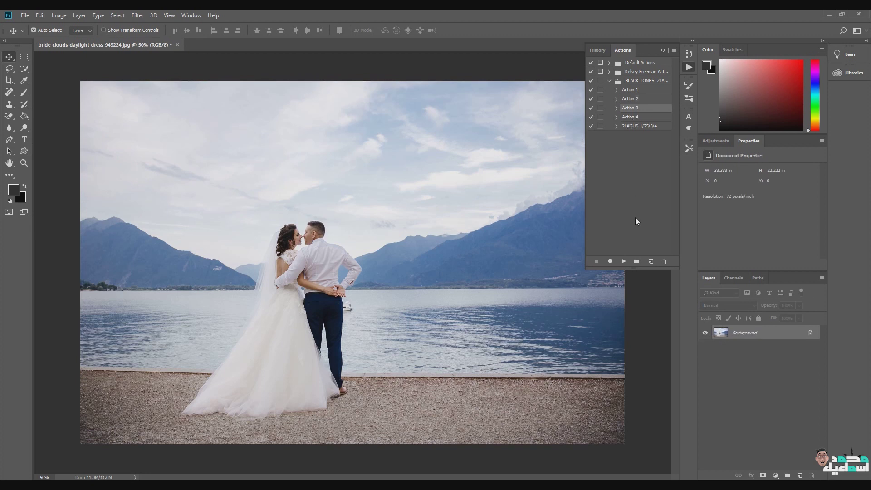
{"action": "left_click", "coordinate": [626, 262]}
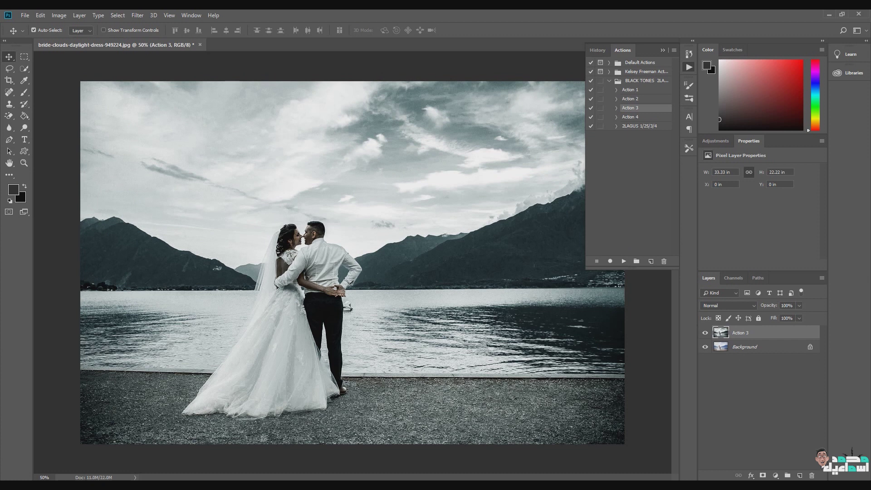
{"action": "left_click", "coordinate": [706, 333]}
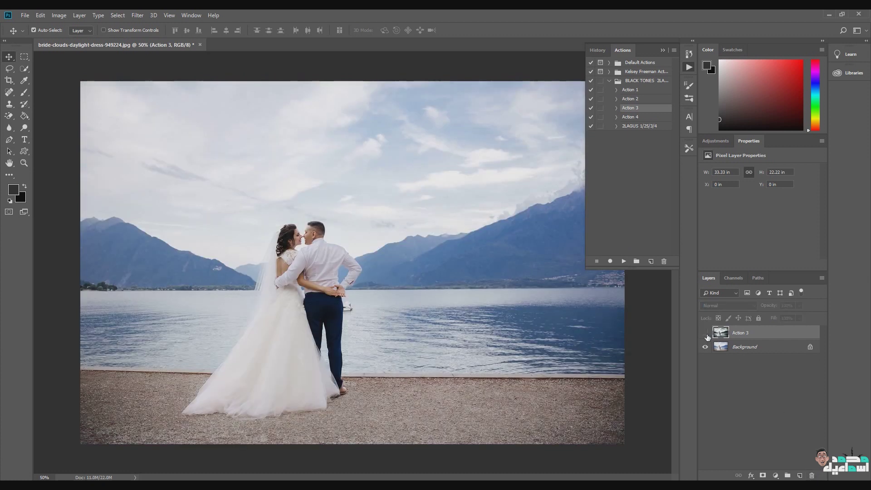
- Delete the Action 3 layer, then play Action 4 and delete its dark grey toning layer
{"action": "left_click", "coordinate": [813, 476]}
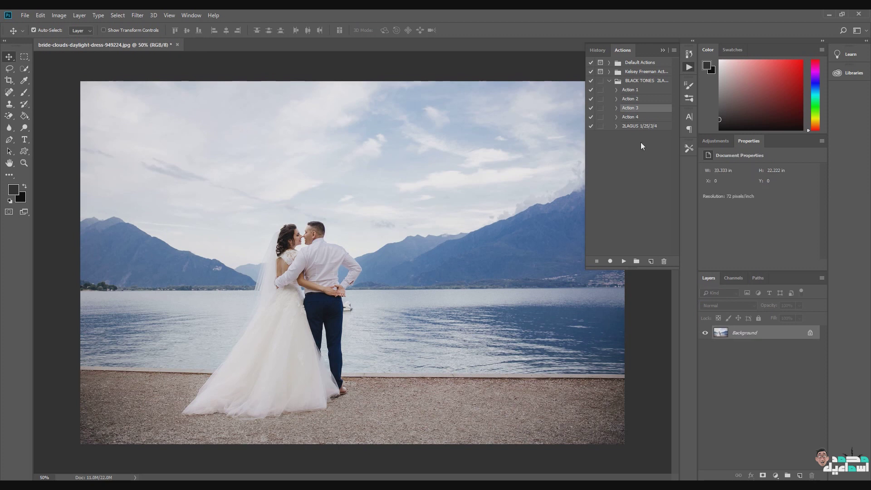
{"action": "left_click", "coordinate": [637, 120]}
{"action": "left_click", "coordinate": [627, 262]}
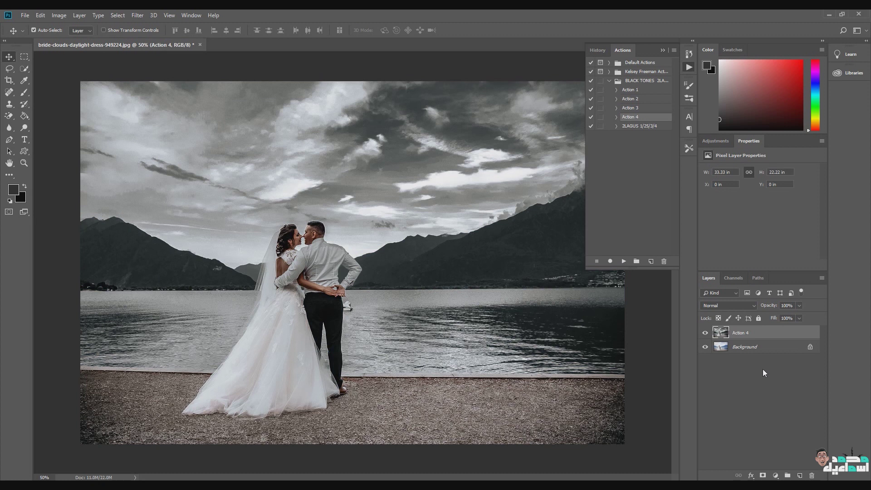
{"action": "left_click", "coordinate": [813, 475]}
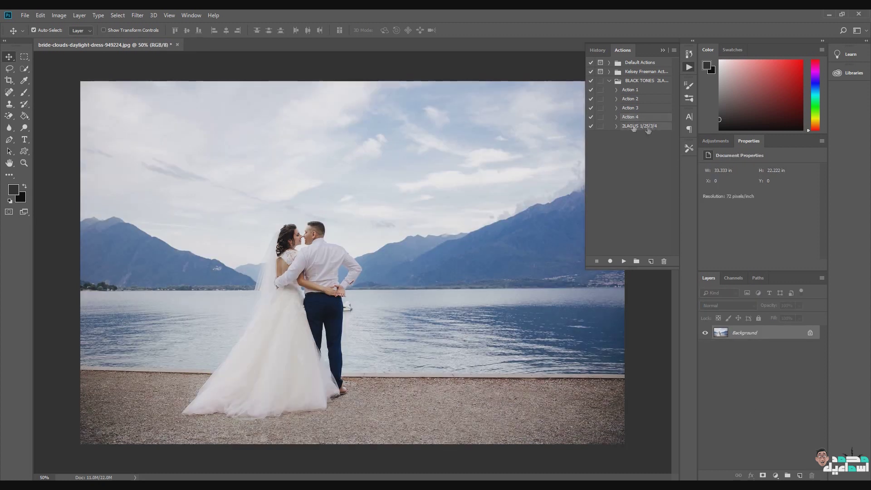
{"action": "left_click", "coordinate": [637, 127]}
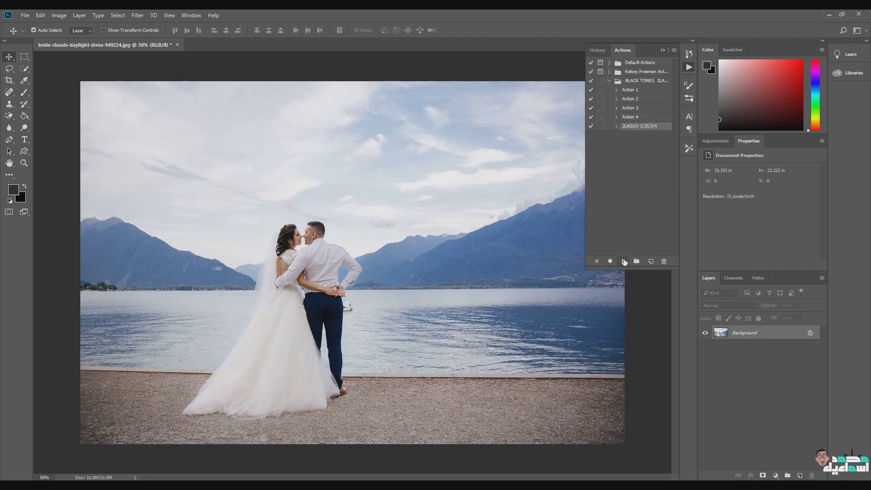
- Play 2LAGUS 1/25/3/4 and compare toning layers 4, 3, 2 and 1 by toggling visibility
{"action": "left_click", "coordinate": [625, 261]}
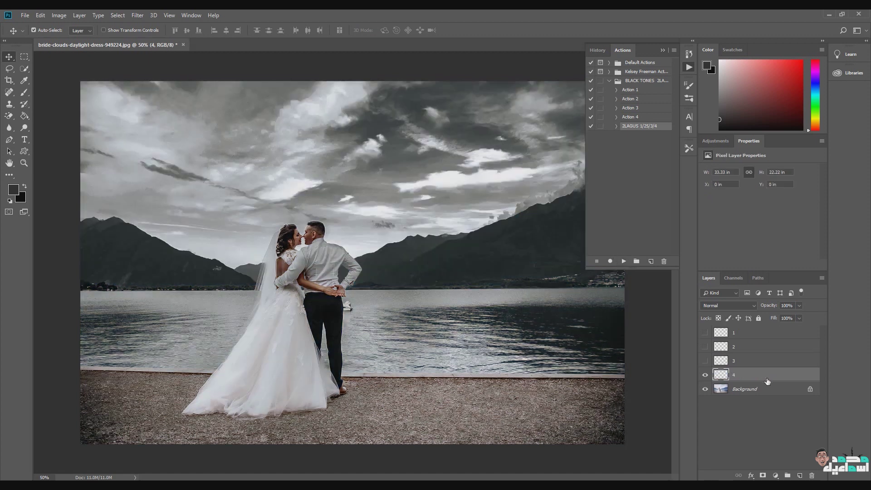
{"action": "left_click", "coordinate": [706, 375]}
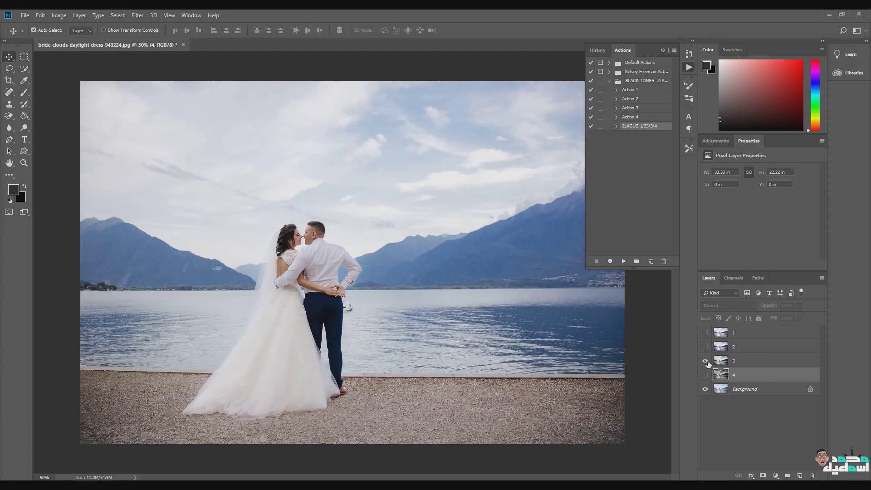
{"action": "left_click", "coordinate": [706, 361]}
{"action": "left_click", "coordinate": [706, 347]}
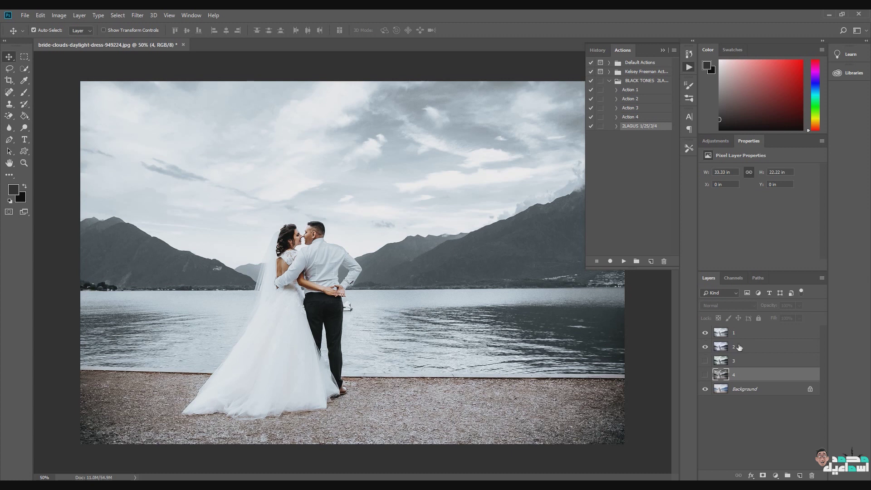
- Set layer 1 to Overlay blend mode at roughly 89% opacity
{"action": "left_click", "coordinate": [752, 331]}
{"action": "left_click", "coordinate": [750, 305]}
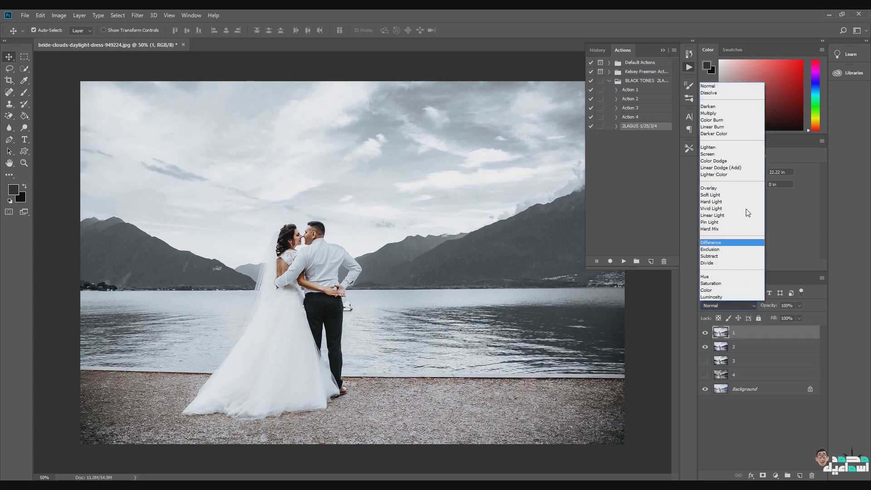
{"action": "left_click", "coordinate": [749, 188]}
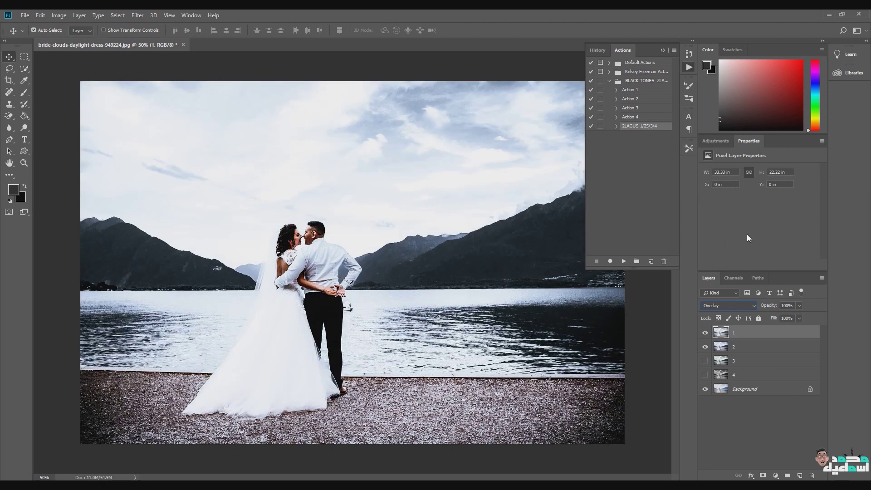
{"action": "left_click", "coordinate": [788, 305]}
{"action": "left_click", "coordinate": [663, 50]}
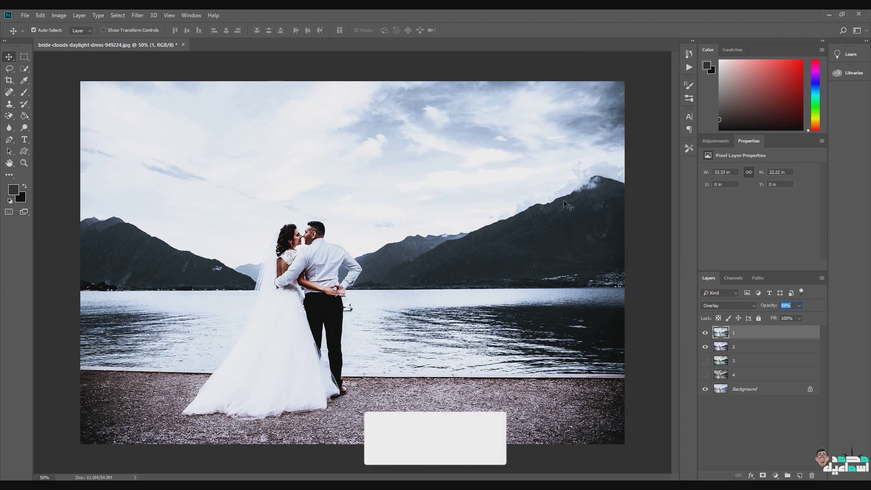